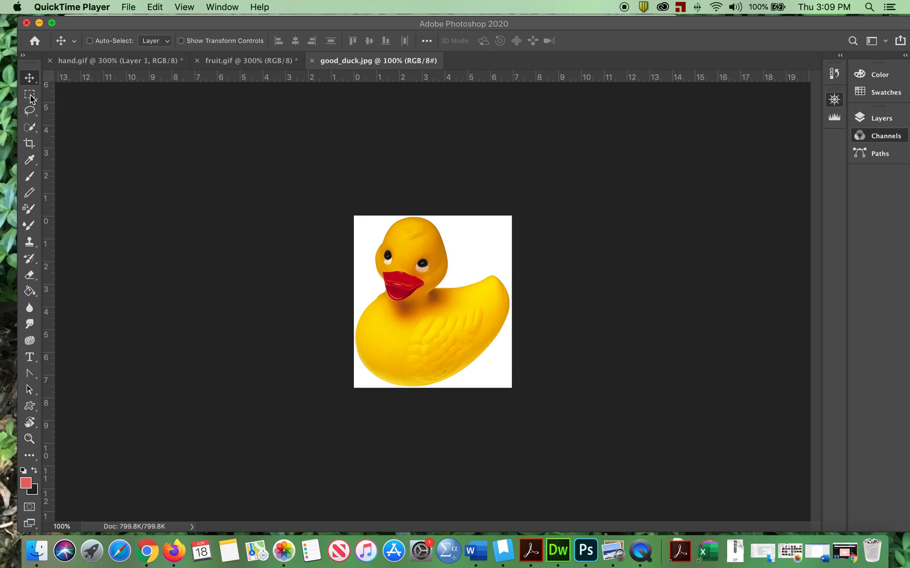
Select almost the entire duck image in good_duck.jpg with the Rectangular Marquee tool and copy it
{"action": "left_click", "coordinate": [133, 181]}
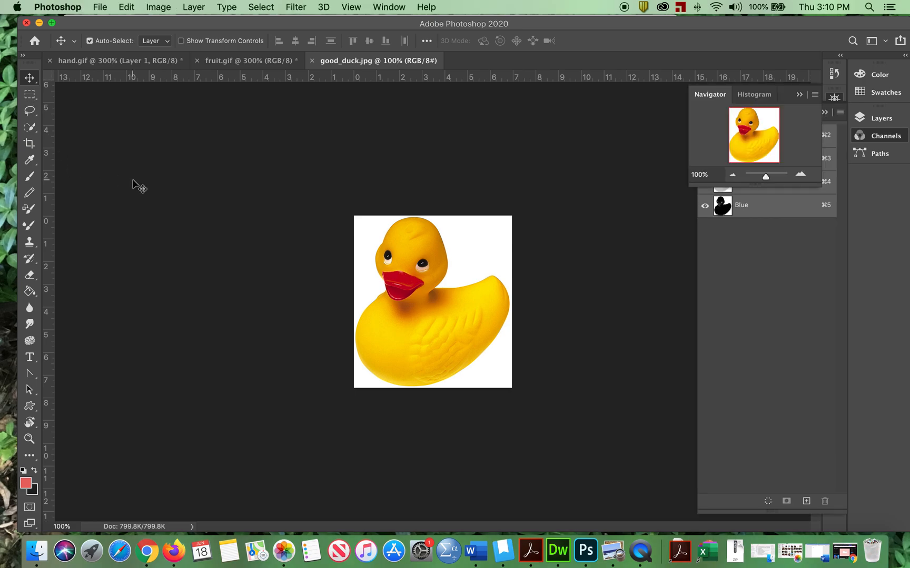
{"action": "key", "text": "super+plus"}
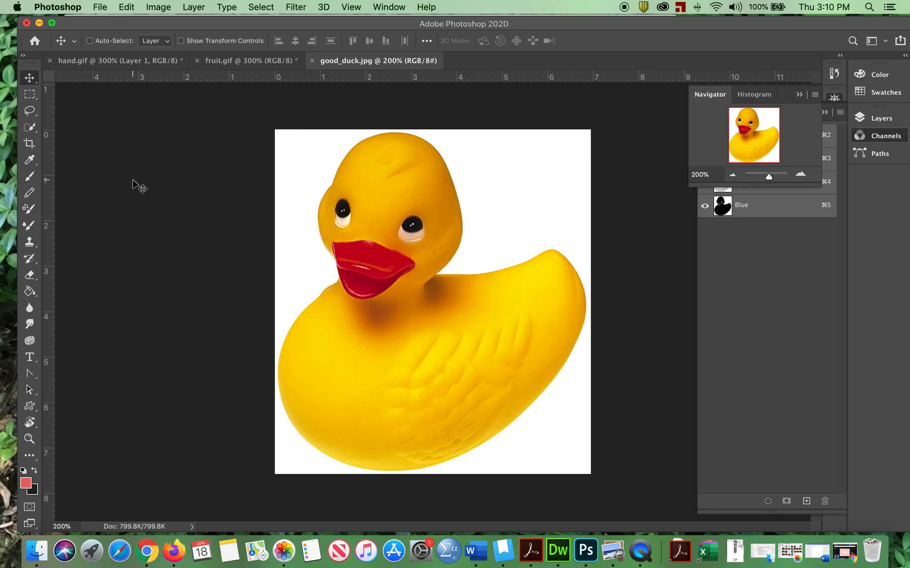
{"action": "left_click", "coordinate": [30, 95]}
{"action": "left_click_drag", "start_coordinate": [275, 130], "coordinate": [588, 472]}
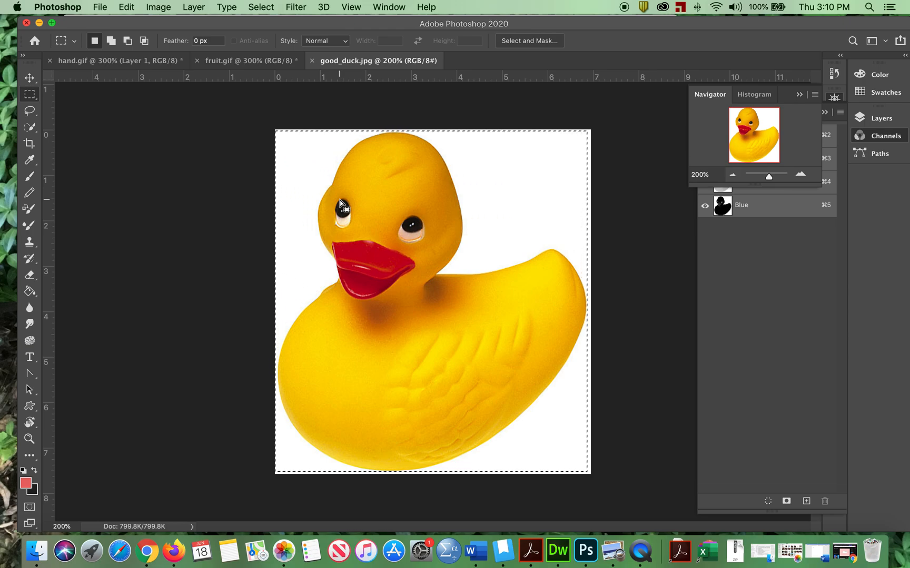
{"action": "left_click", "coordinate": [125, 7]}
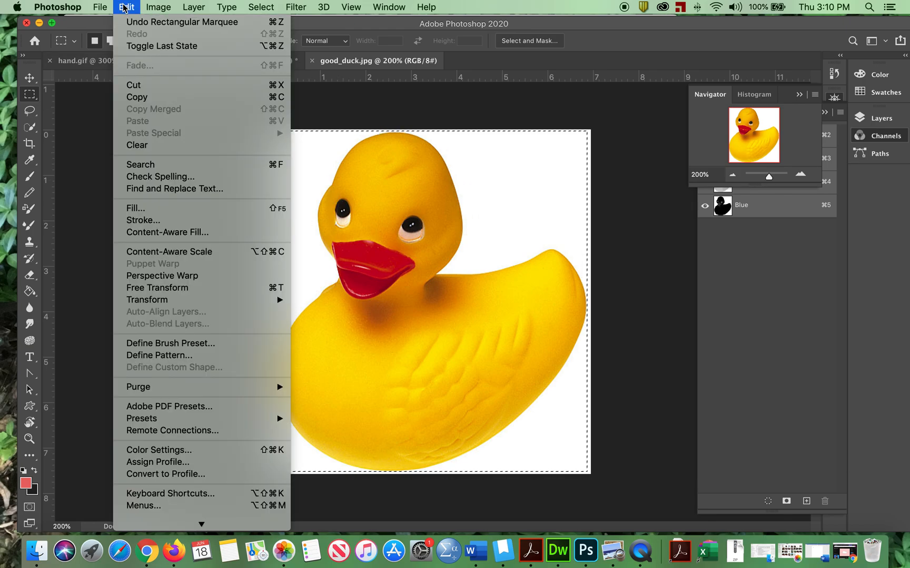
{"action": "left_click", "coordinate": [145, 98]}
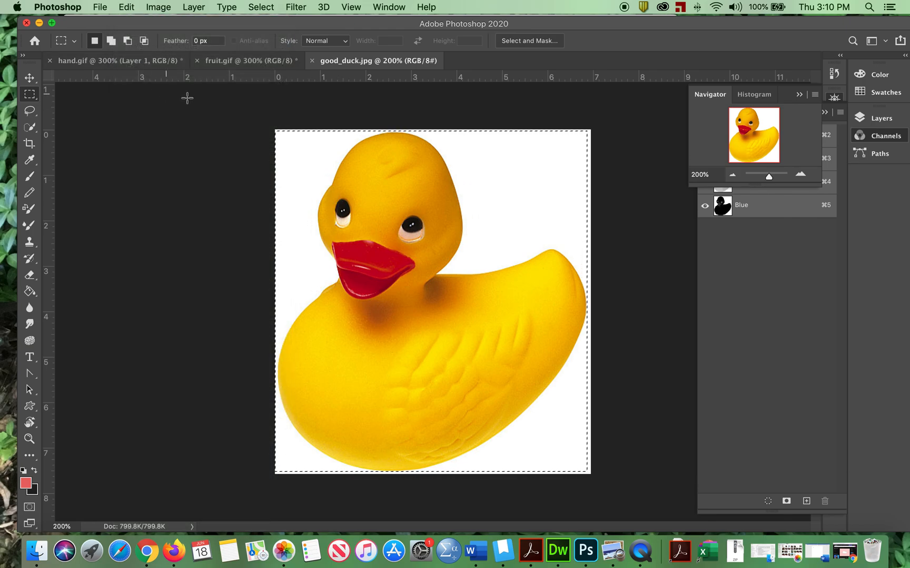
Paste the copied duck rectangle into hand.gif as a new layer and compare it with the original in good_duck.jpg
{"action": "left_click", "coordinate": [130, 60]}
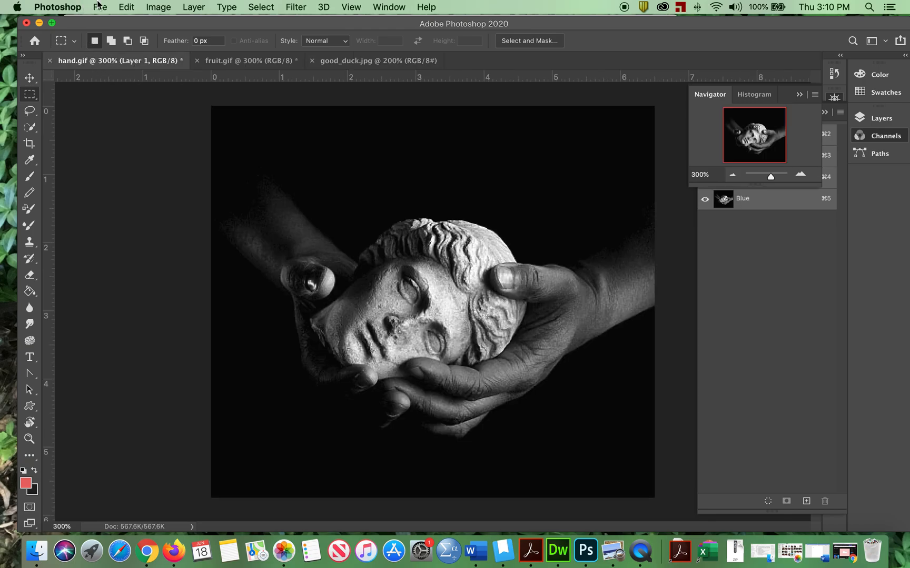
{"action": "left_click", "coordinate": [127, 7]}
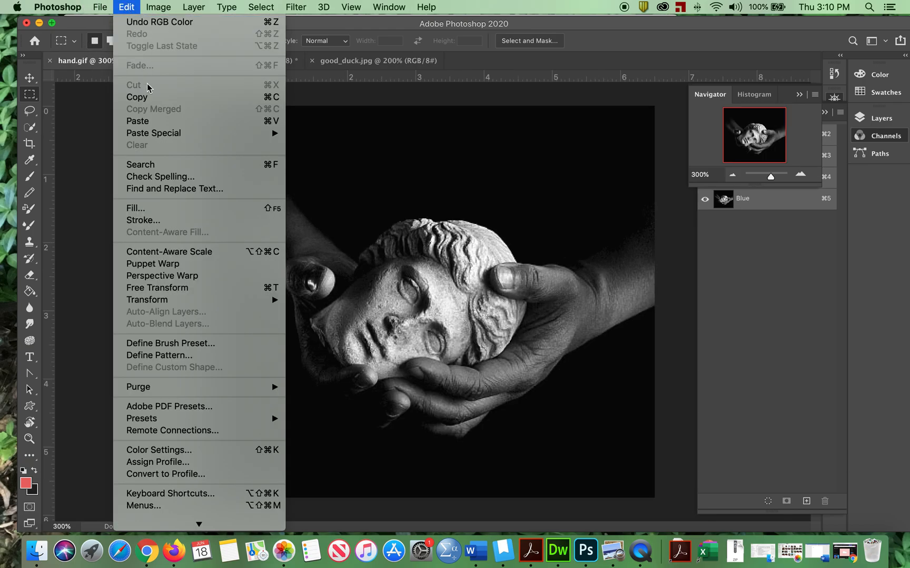
{"action": "left_click", "coordinate": [148, 121]}
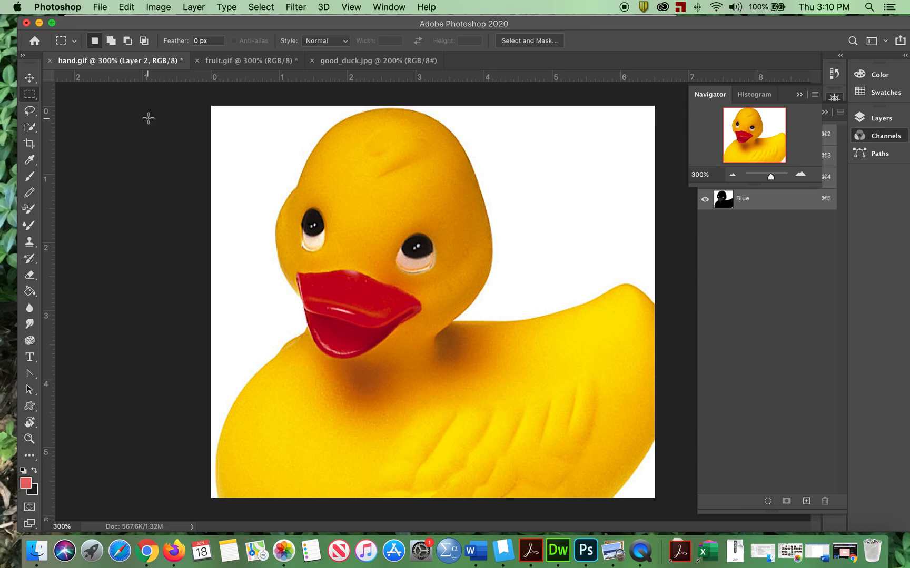
{"action": "left_click", "coordinate": [386, 61]}
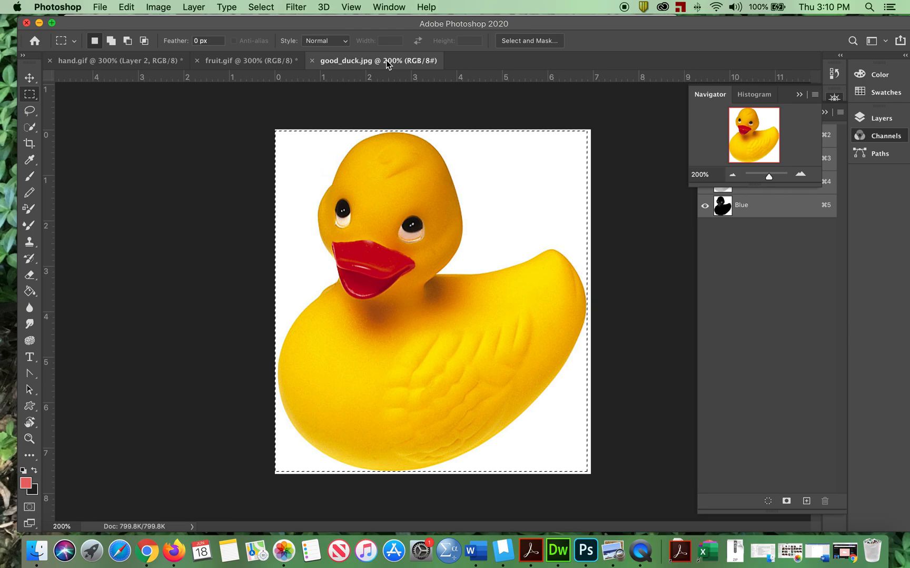
{"action": "left_click", "coordinate": [113, 61]}
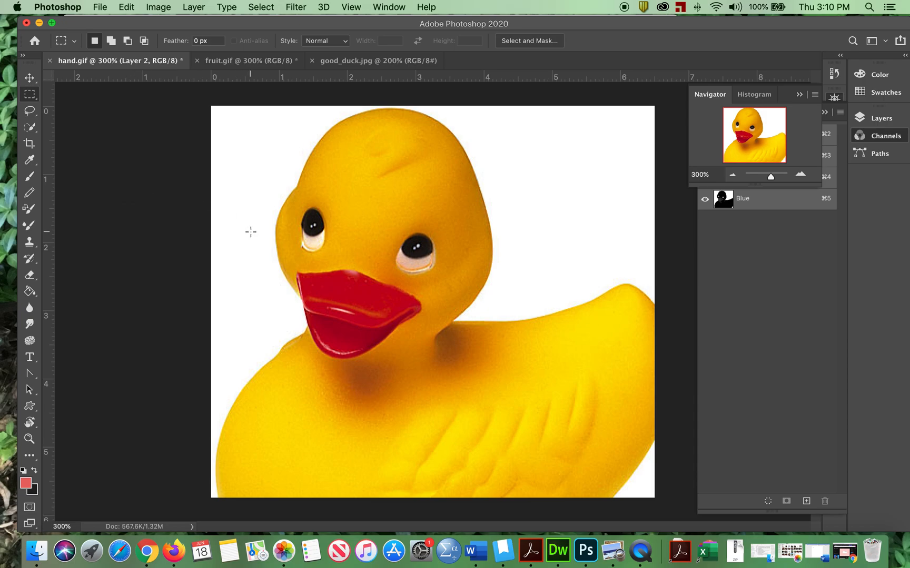
Show the Layers panel for hand.gif
{"action": "left_click", "coordinate": [821, 324]}
{"action": "left_click", "coordinate": [719, 113]}
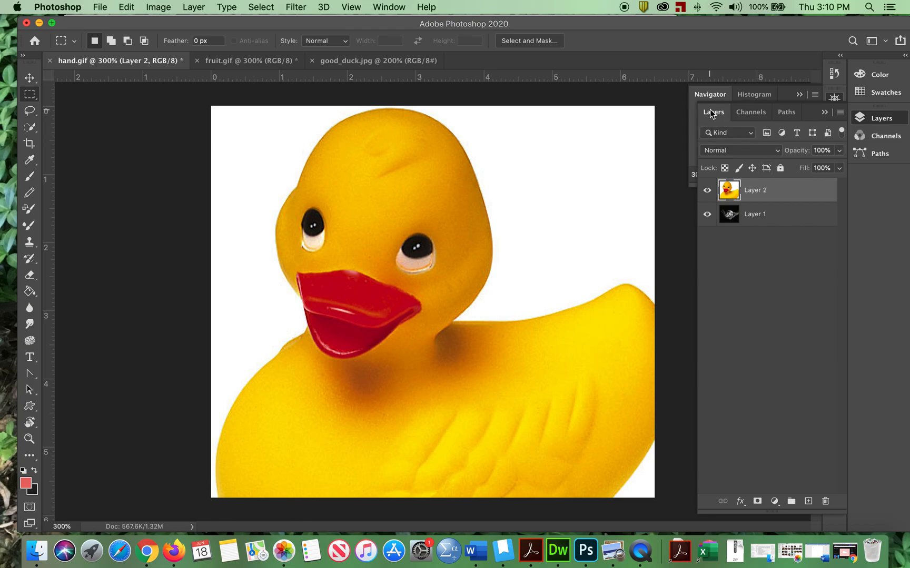
{"action": "left_click", "coordinate": [392, 7]}
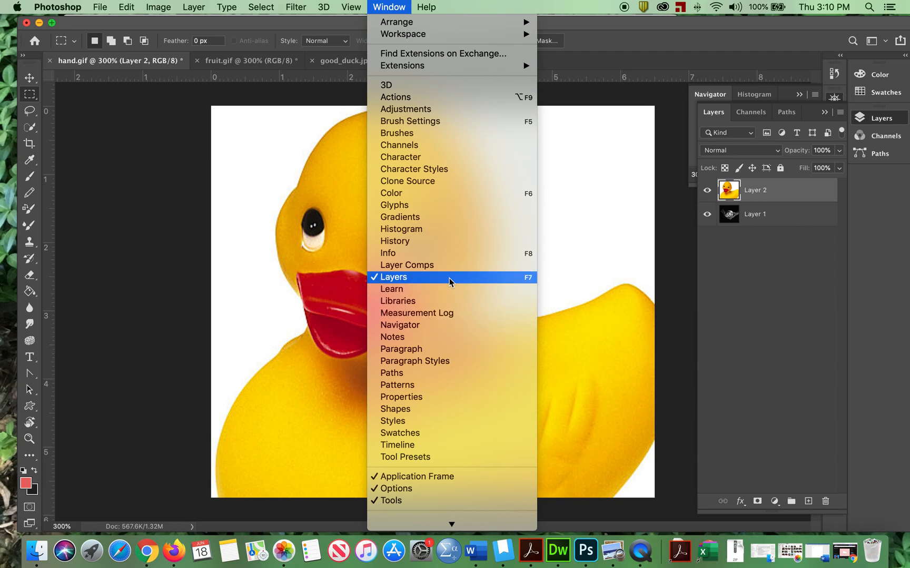
{"action": "left_click", "coordinate": [809, 311]}
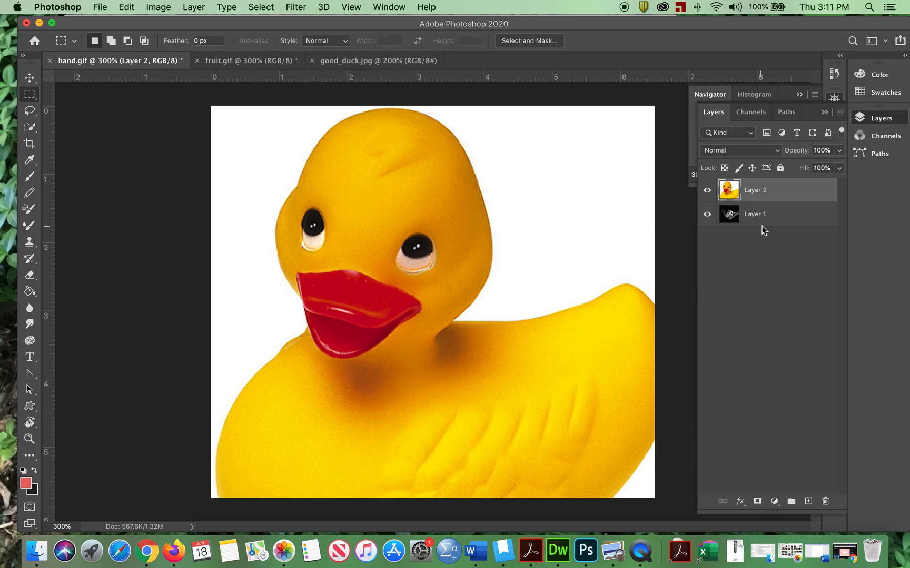
Toggle the visibility of the pasted duck layer off and on, and delete that layer from hand.gif
{"action": "left_click", "coordinate": [706, 191]}
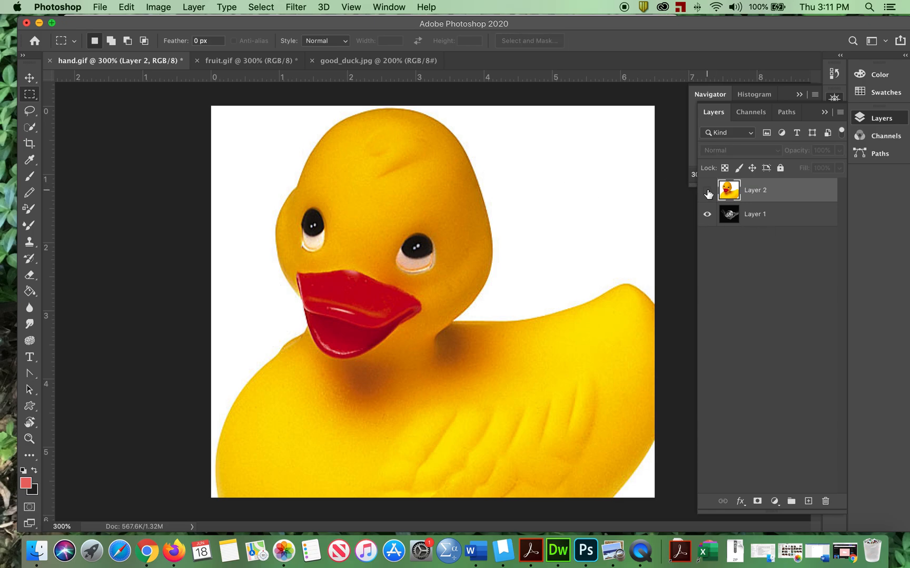
{"action": "left_click", "coordinate": [707, 191]}
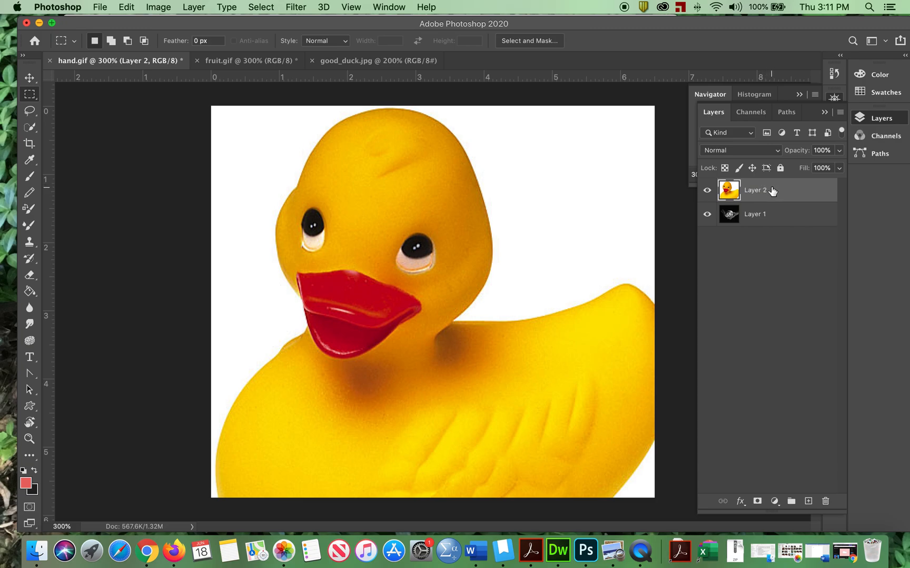
{"action": "left_click_drag", "start_coordinate": [772, 190], "coordinate": [825, 501]}
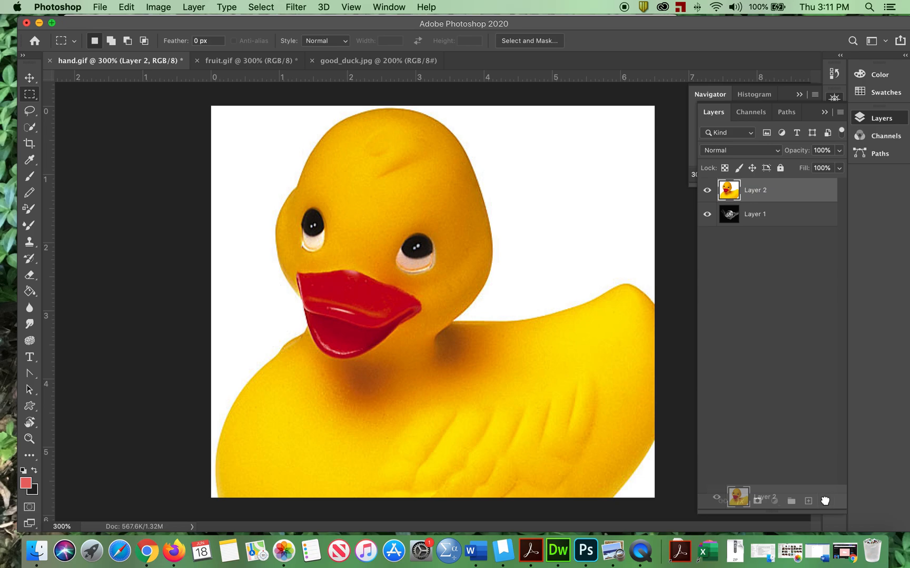
{"action": "left_click_drag", "start_coordinate": [825, 501], "coordinate": [825, 500]}
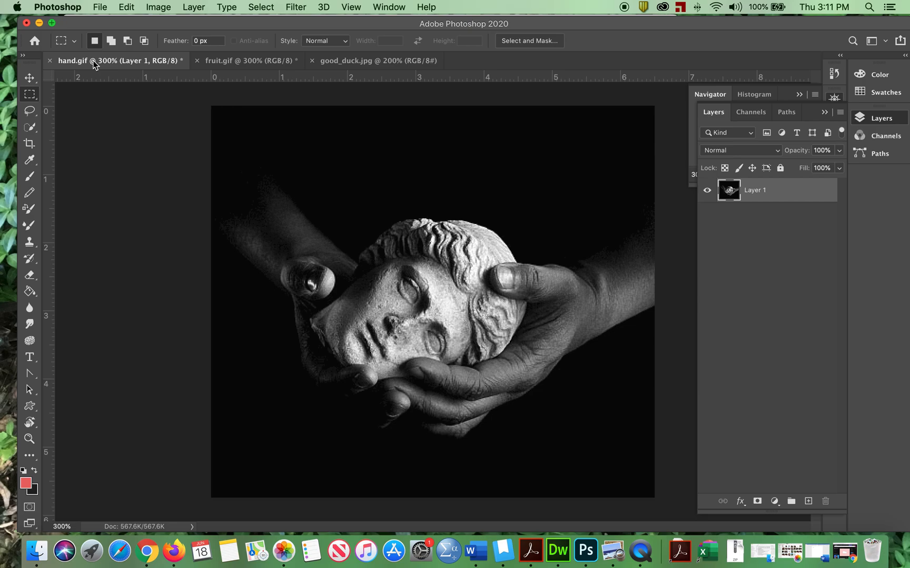
Return to good_duck.jpg and clear the rectangular selection
{"action": "left_click", "coordinate": [341, 59]}
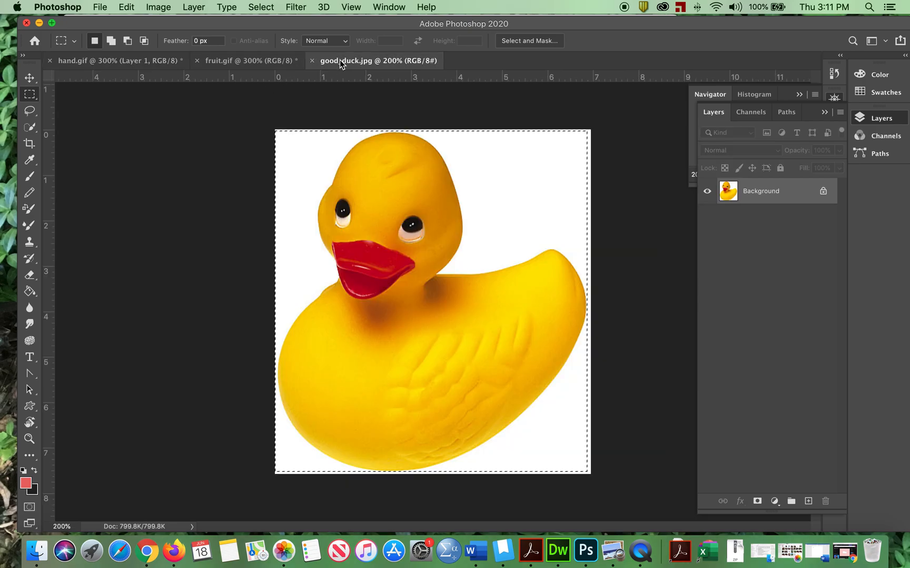
{"action": "left_click", "coordinate": [179, 126]}
{"action": "left_click_drag", "start_coordinate": [455, 163], "coordinate": [457, 170]}
{"action": "key", "text": "super+d"}
{"action": "left_click", "coordinate": [30, 78]}
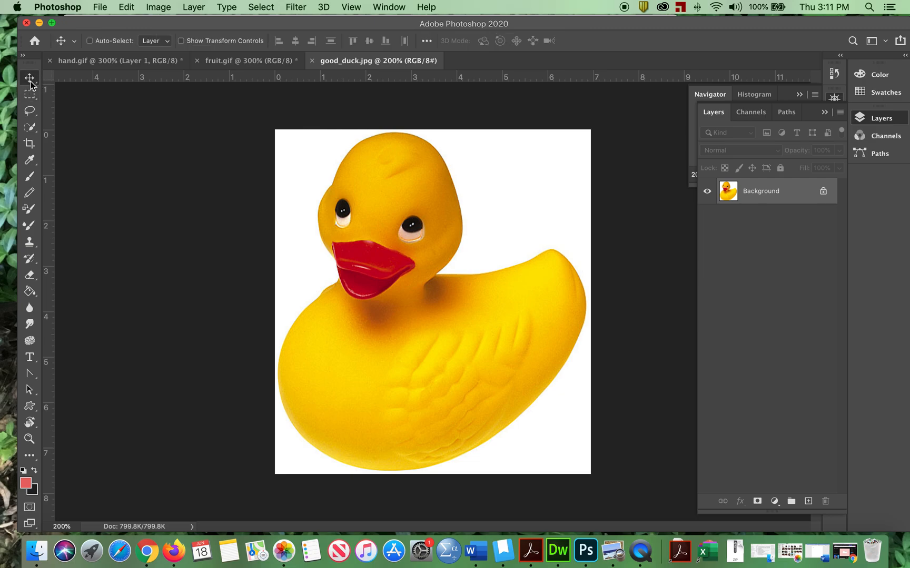
Trace a rough freehand selection around the whole duck with the Lasso tool
{"action": "left_click", "coordinate": [30, 112]}
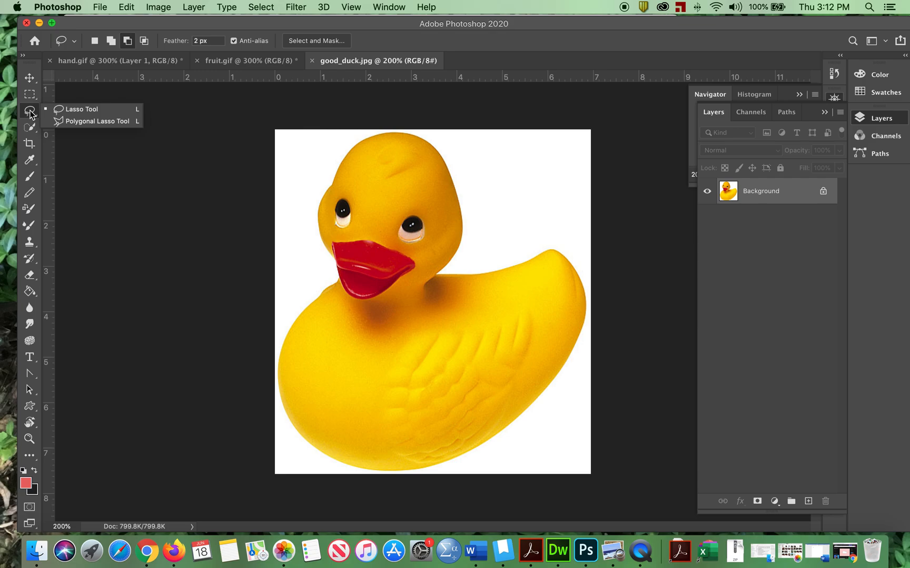
{"action": "left_click", "coordinate": [74, 109]}
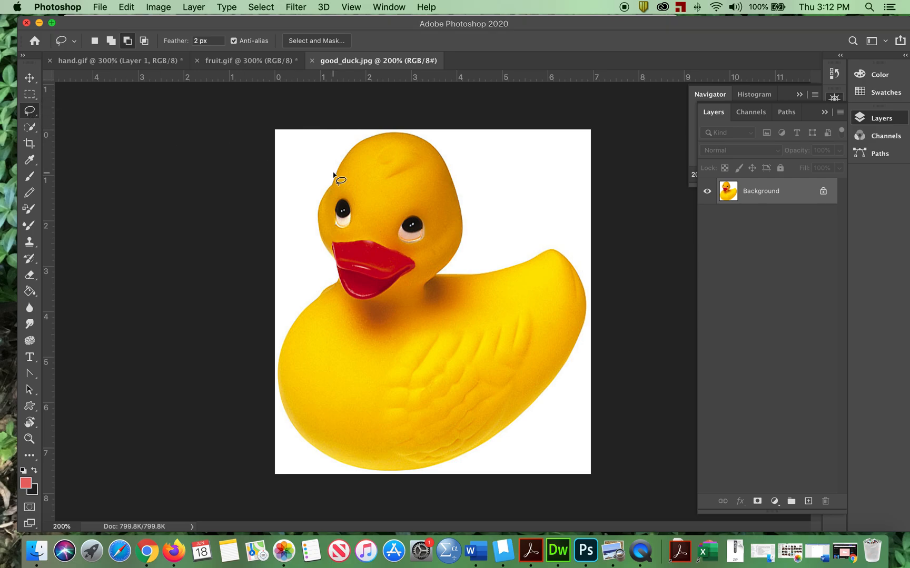
{"action": "mouse_move", "coordinate": [366, 135]}
{"action": "left_mouse_down"}
{"action": "mouse_move", "coordinate": [321, 196]}
{"action": "mouse_move", "coordinate": [315, 230]}
{"action": "mouse_move", "coordinate": [330, 276]}
{"action": "mouse_move", "coordinate": [290, 332]}
{"action": "mouse_move", "coordinate": [283, 407]}
{"action": "mouse_move", "coordinate": [300, 435]}
{"action": "mouse_move", "coordinate": [368, 461]}
{"action": "mouse_move", "coordinate": [468, 452]}
{"action": "mouse_move", "coordinate": [552, 396]}
{"action": "mouse_move", "coordinate": [577, 323]}
{"action": "mouse_move", "coordinate": [577, 333]}
{"action": "mouse_move", "coordinate": [578, 275]}
{"action": "mouse_move", "coordinate": [556, 260]}
{"action": "mouse_move", "coordinate": [453, 282]}
{"action": "mouse_move", "coordinate": [459, 193]}
{"action": "mouse_move", "coordinate": [423, 134]}
{"action": "mouse_move", "coordinate": [364, 134]}
{"action": "left_mouse_up"}
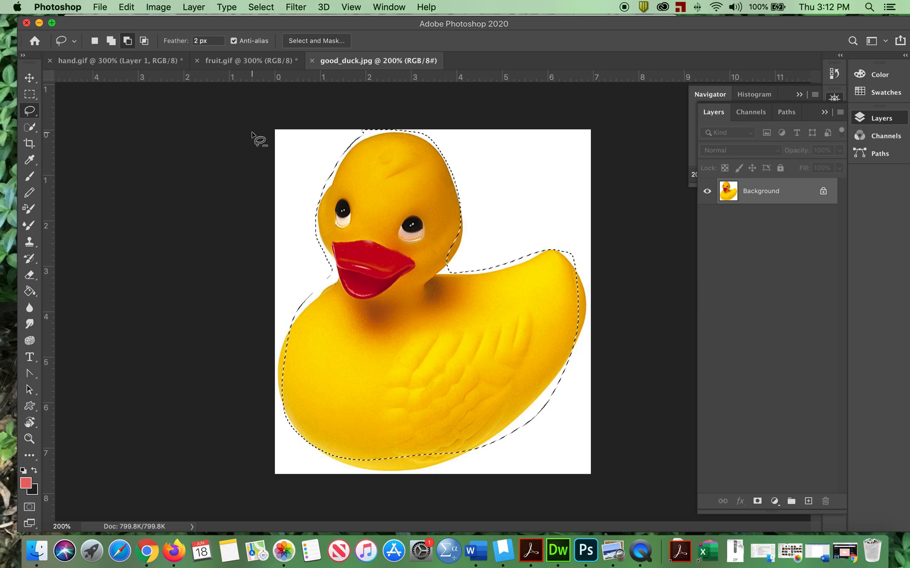
Subtract the excess white areas along the left of the head and below the tail from the lasso selection
{"action": "left_click", "coordinate": [95, 41]}
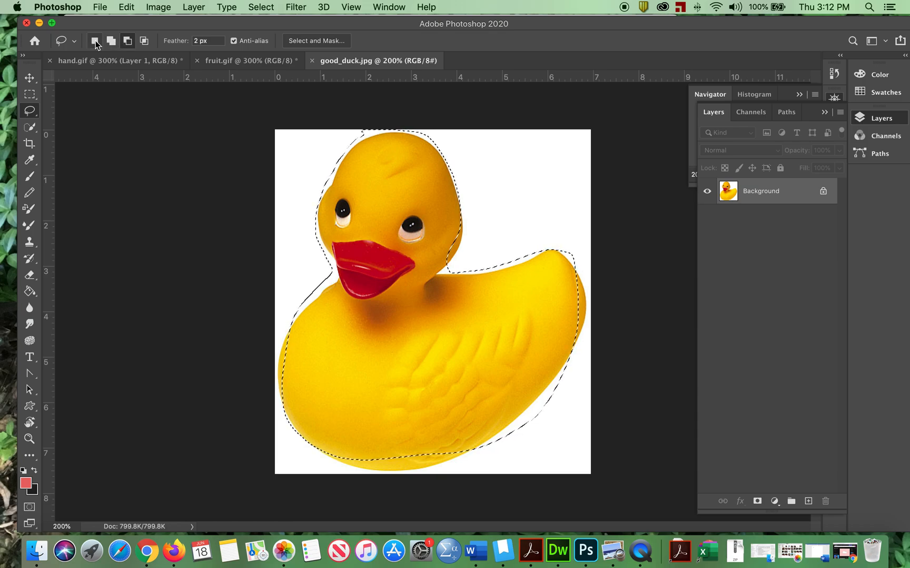
{"action": "left_click", "coordinate": [113, 41]}
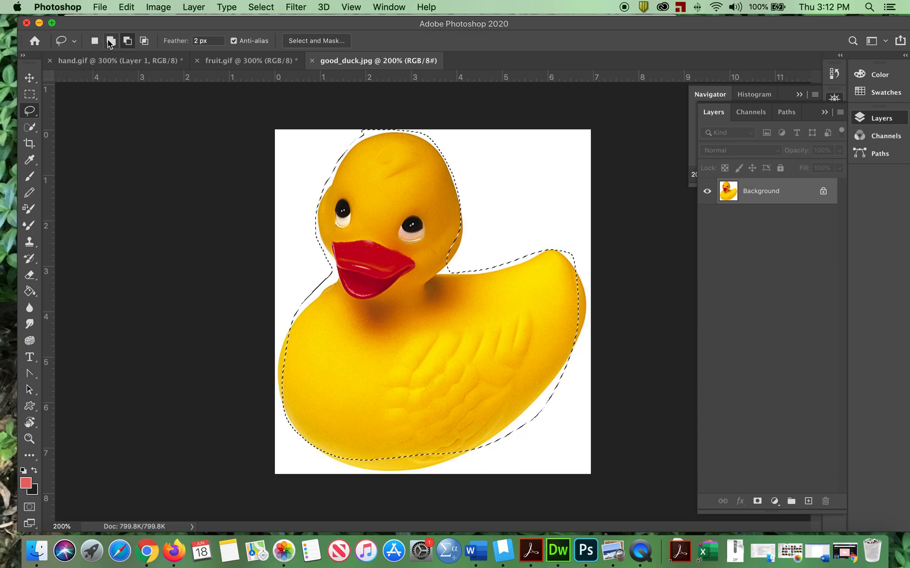
{"action": "left_click", "coordinate": [127, 42]}
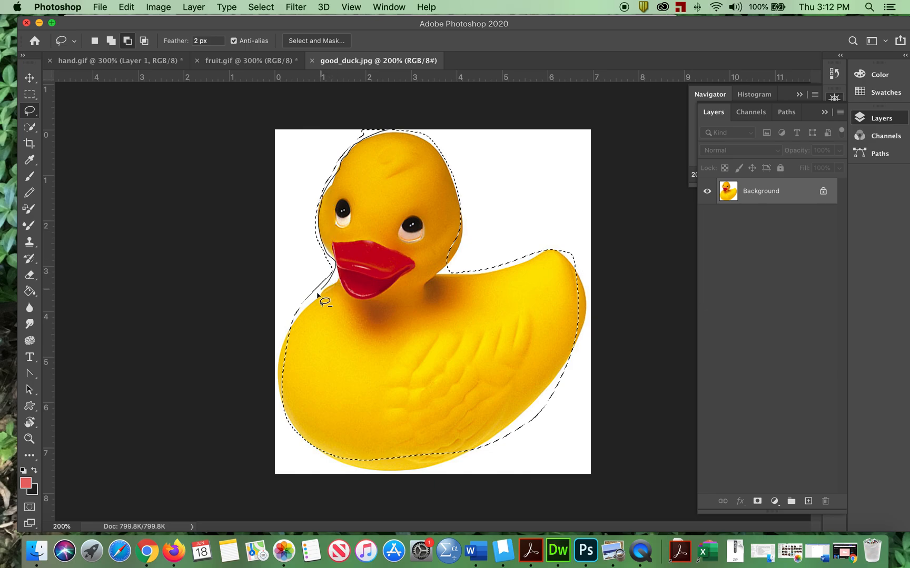
{"action": "mouse_move", "coordinate": [296, 304]}
{"action": "left_mouse_down"}
{"action": "mouse_move", "coordinate": [252, 270]}
{"action": "mouse_move", "coordinate": [263, 118]}
{"action": "mouse_move", "coordinate": [370, 133]}
{"action": "left_mouse_up"}
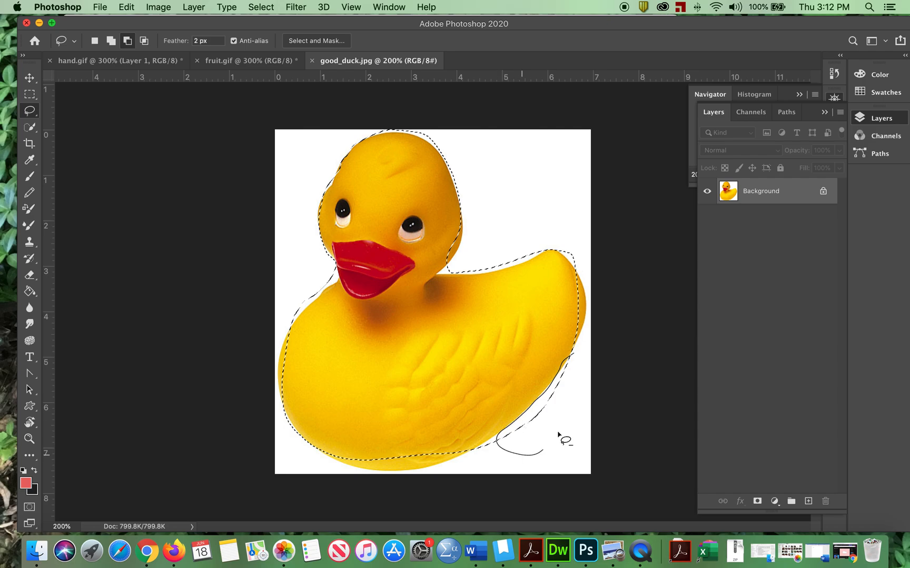
{"action": "left_click_drag", "start_coordinate": [583, 362], "coordinate": [578, 367]}
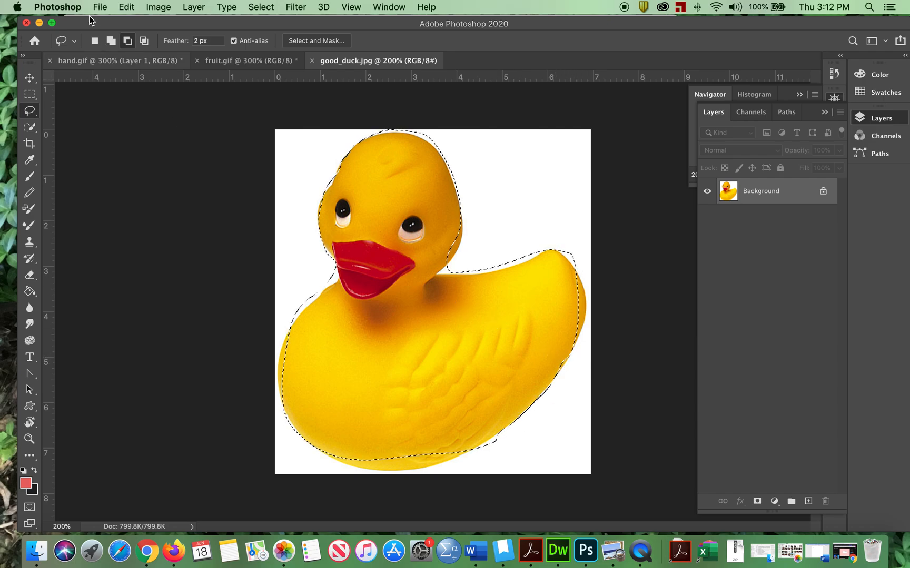
Add the missed strip along the underside of the duck's body to the lasso selection
{"action": "left_click", "coordinate": [113, 42]}
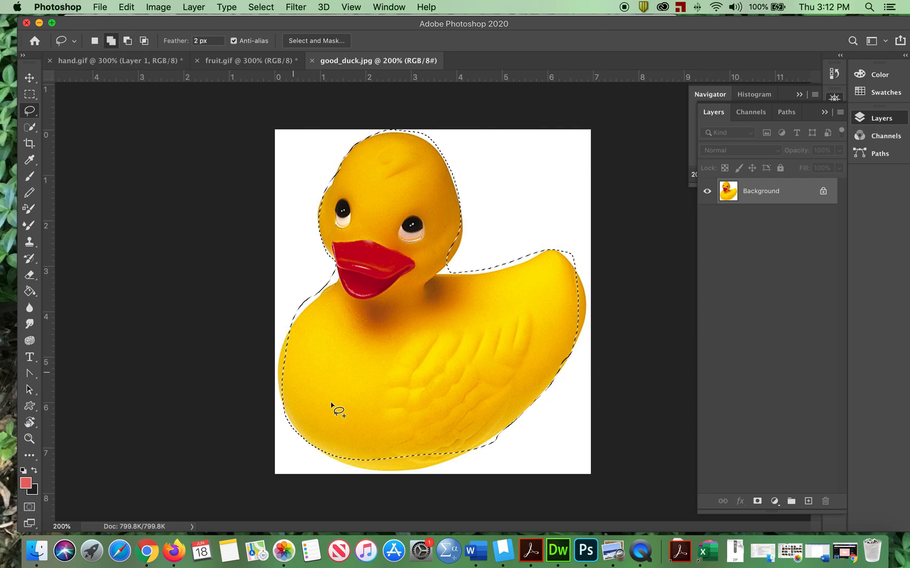
{"action": "left_click_drag", "start_coordinate": [314, 446], "coordinate": [336, 457]}
{"action": "mouse_move", "coordinate": [459, 455]}
{"action": "left_mouse_down"}
{"action": "mouse_move", "coordinate": [465, 420]}
{"action": "mouse_move", "coordinate": [412, 416]}
{"action": "mouse_move", "coordinate": [375, 430]}
{"action": "left_mouse_up"}
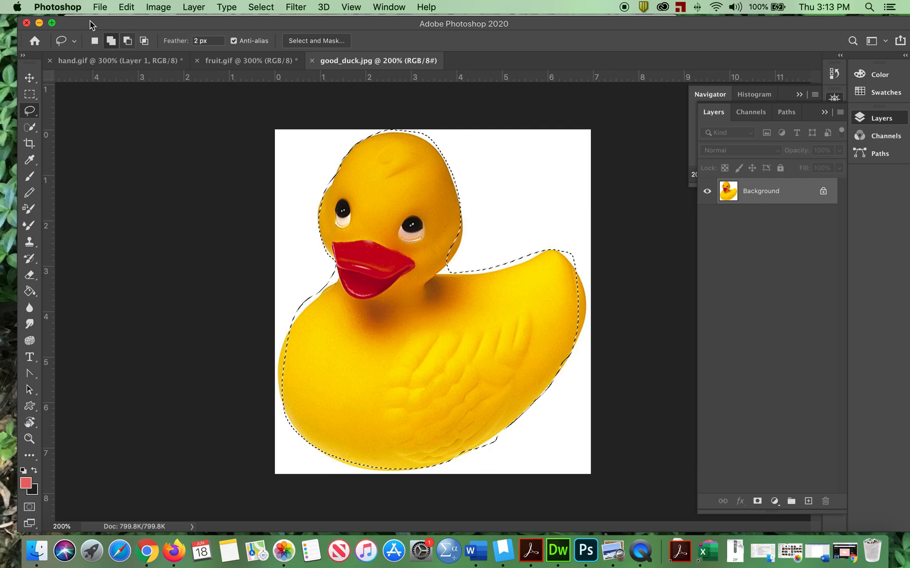
Subtract the white sliver above the duck's back from the selection and add the missed right edge of its cheek
{"action": "left_click", "coordinate": [127, 41]}
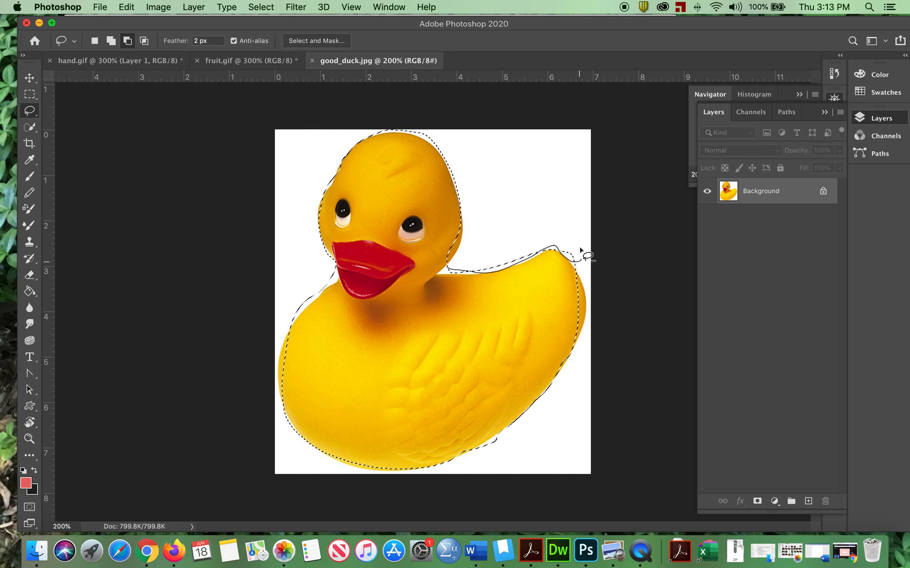
{"action": "left_click_drag", "start_coordinate": [501, 225], "coordinate": [450, 272]}
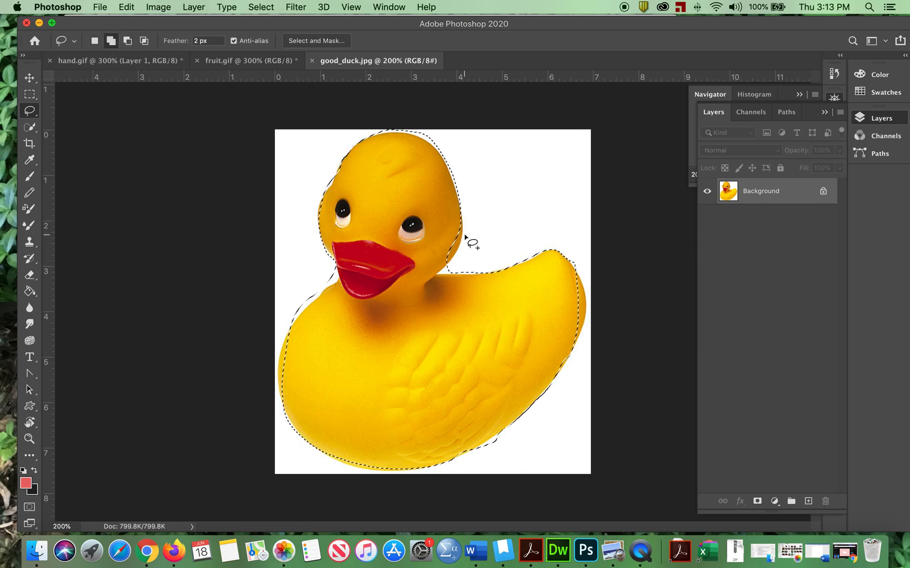
{"action": "mouse_move", "coordinate": [456, 255]}
{"action": "left_mouse_down"}
{"action": "mouse_move", "coordinate": [430, 239]}
{"action": "mouse_move", "coordinate": [465, 217]}
{"action": "left_mouse_up"}
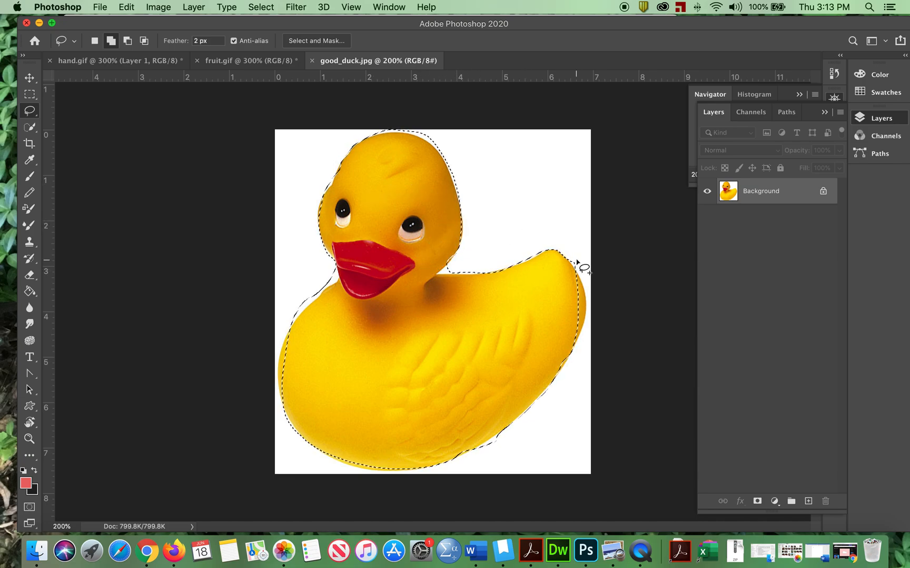
Copy the lasso-selected duck and switch to the hand.gif document
{"action": "left_click", "coordinate": [128, 9]}
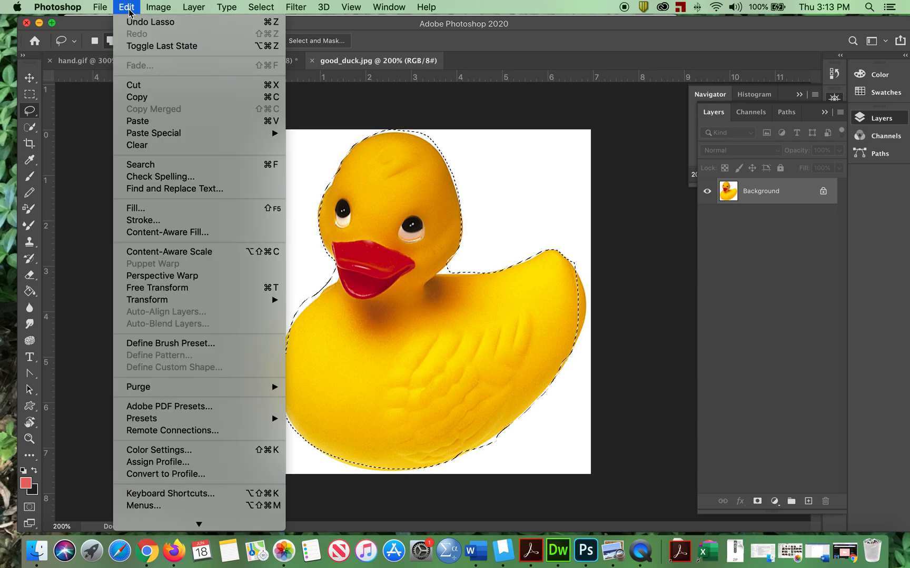
{"action": "left_click", "coordinate": [138, 98]}
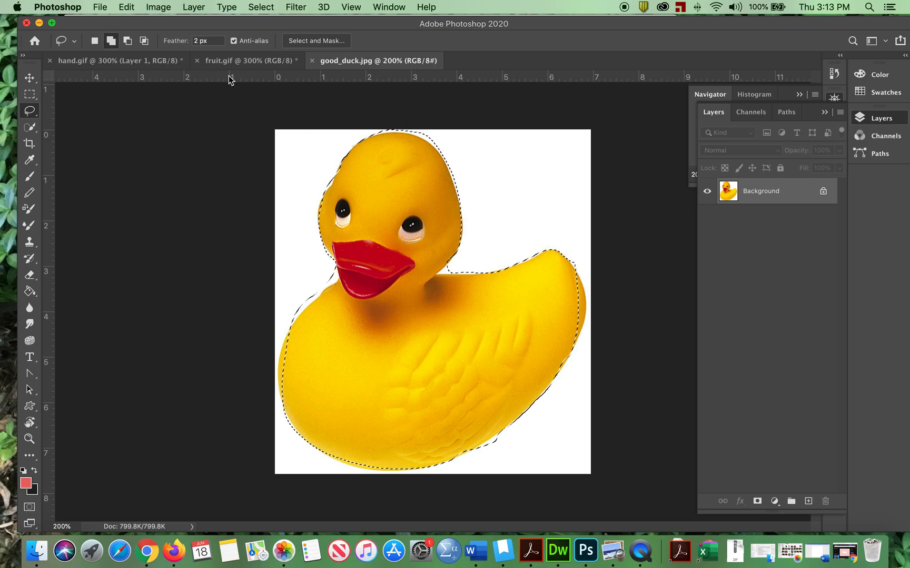
{"action": "left_click", "coordinate": [118, 61]}
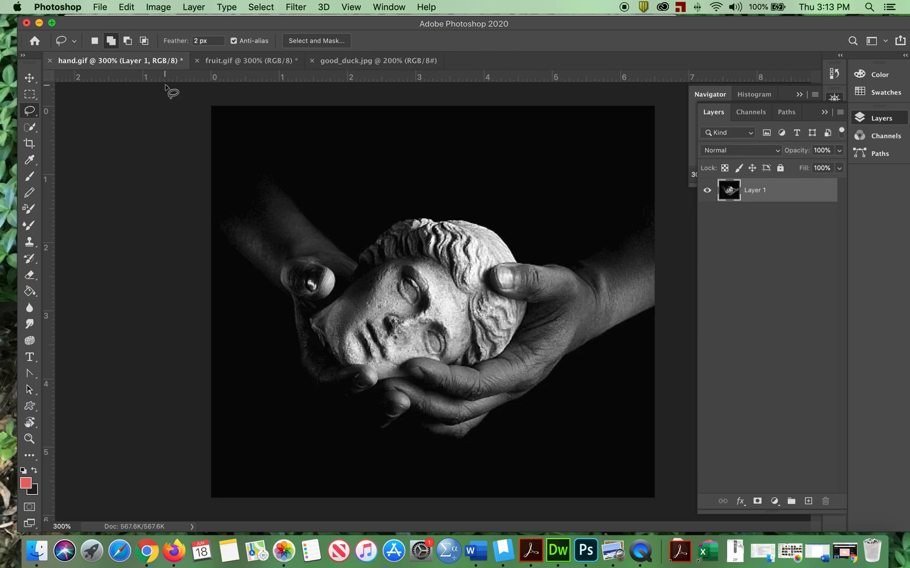
Paste the copied duck into the hand image, scale it proportionally to about 62% with Free Transform, and position it over the sculpted head
{"action": "left_click", "coordinate": [126, 6]}
{"action": "left_click", "coordinate": [146, 122]}
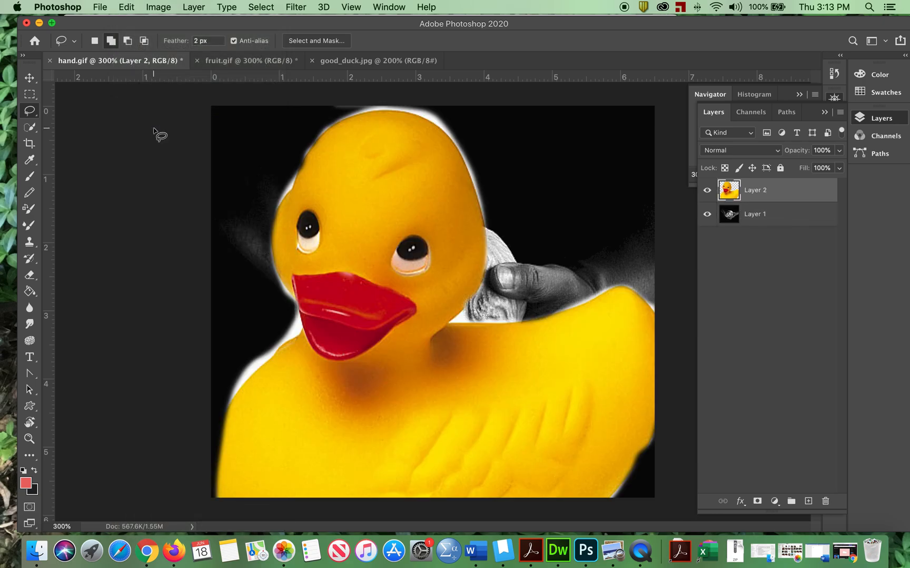
{"action": "left_click", "coordinate": [126, 7]}
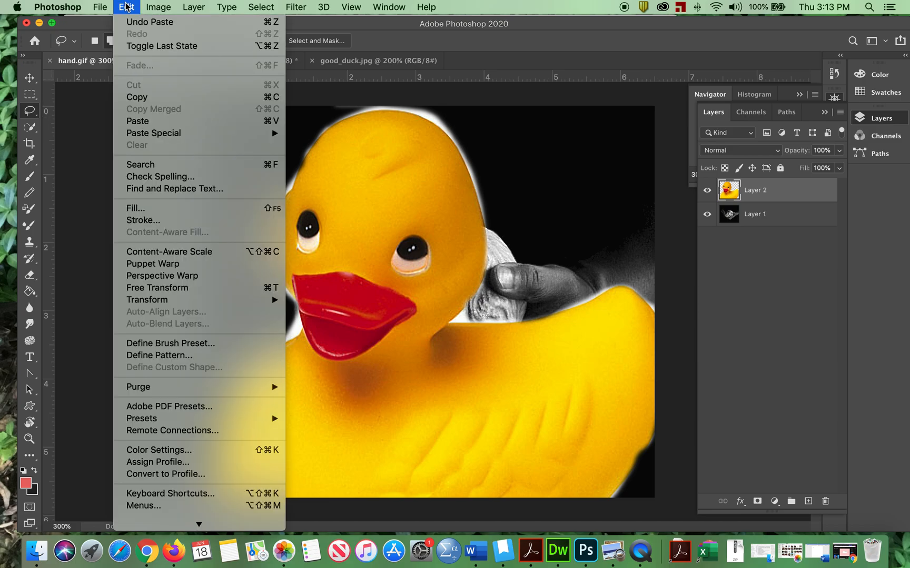
{"action": "left_click", "coordinate": [178, 288]}
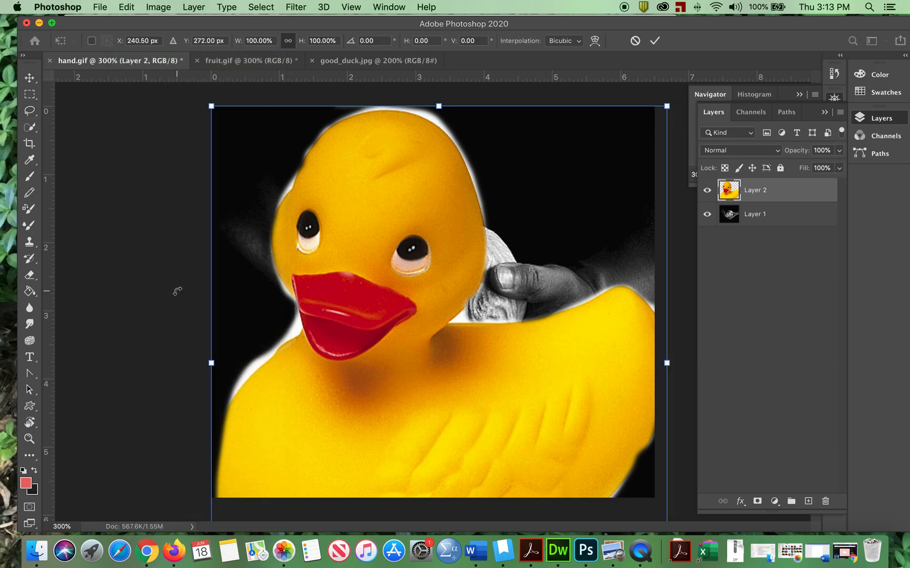
{"action": "key", "text": "super+minus"}
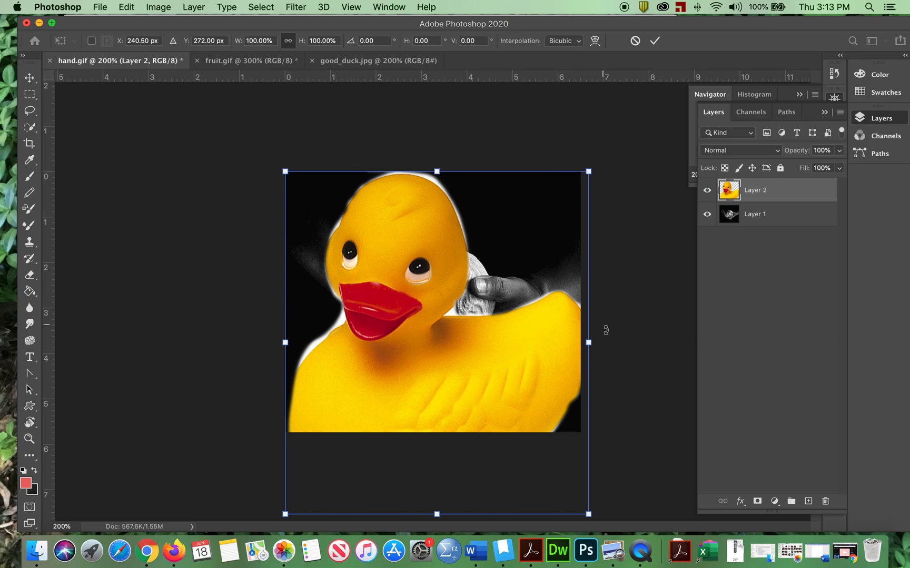
{"action": "left_click_drag", "start_coordinate": [588, 341], "coordinate": [560, 341]}
{"action": "left_click_drag", "start_coordinate": [561, 189], "coordinate": [504, 249]}
{"action": "left_click_drag", "start_coordinate": [381, 298], "coordinate": [442, 233]}
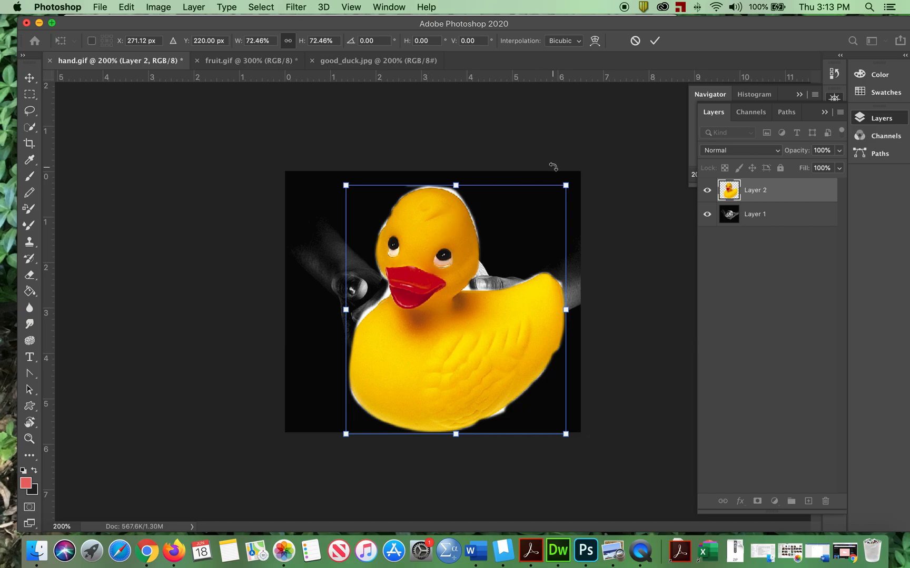
{"action": "left_click_drag", "start_coordinate": [566, 183], "coordinate": [524, 214]}
{"action": "left_click_drag", "start_coordinate": [409, 271], "coordinate": [421, 237]}
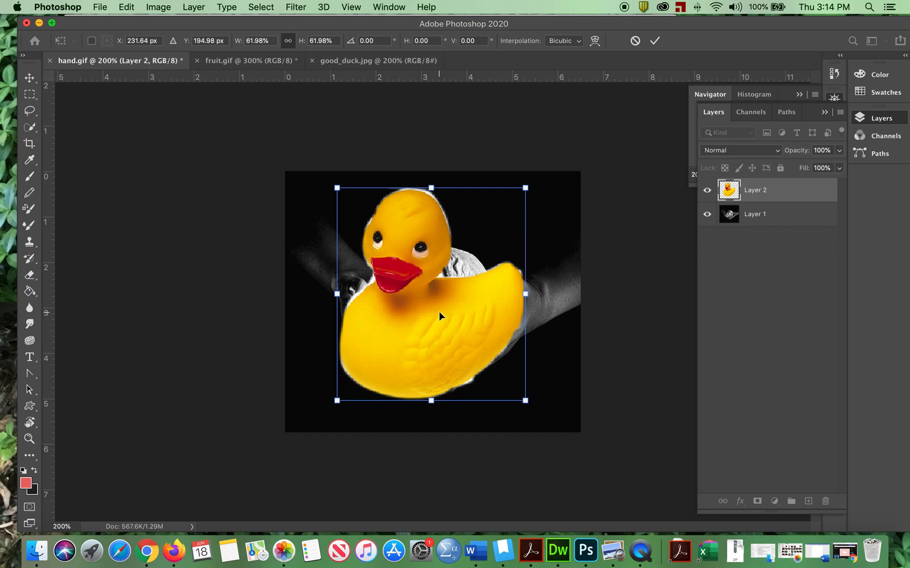
{"action": "key", "text": "Return"}
Hide and reshow the duck layer and the hand layer in turn to examine each one on its own
{"action": "key", "text": "l"}
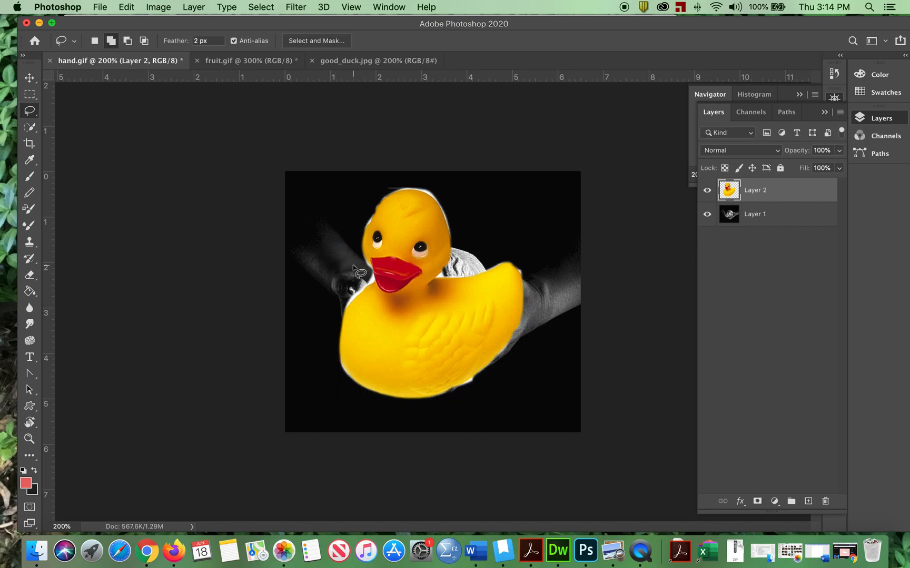
{"action": "left_click", "coordinate": [30, 79]}
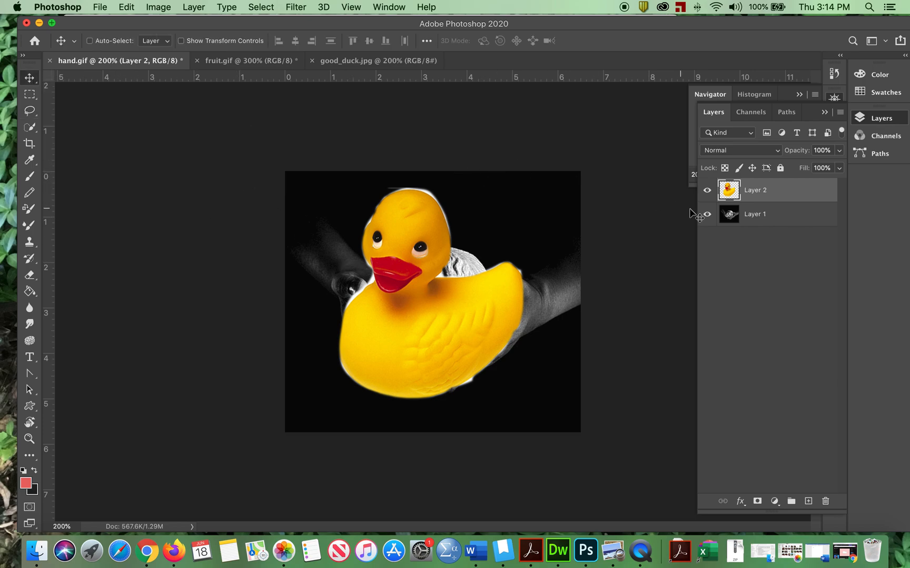
{"action": "left_click", "coordinate": [707, 191]}
{"action": "left_click", "coordinate": [707, 191]}
{"action": "left_click", "coordinate": [707, 215]}
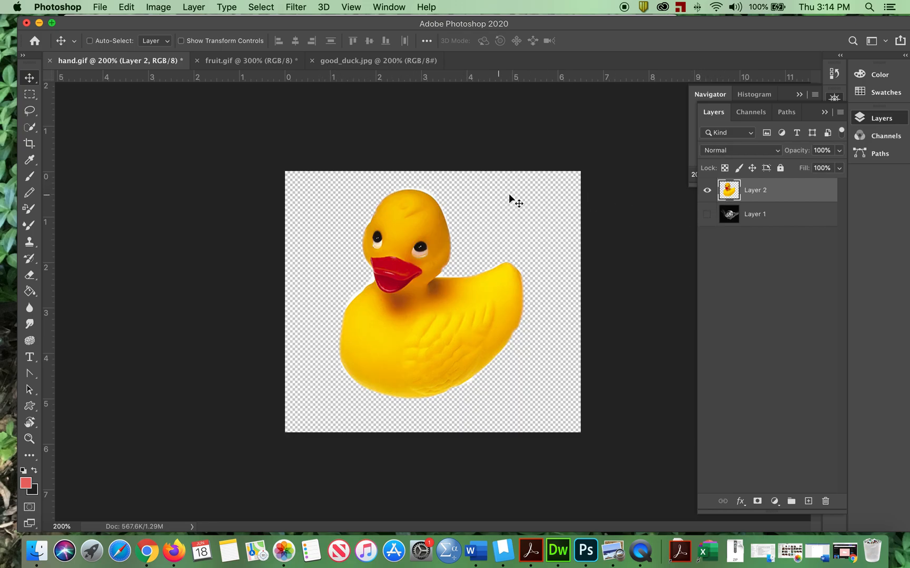
{"action": "left_click", "coordinate": [707, 215]}
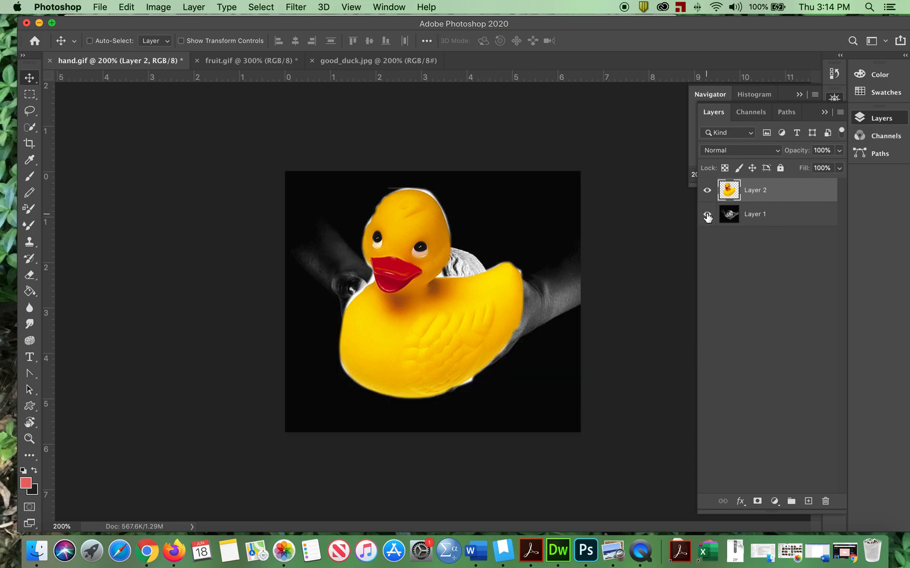